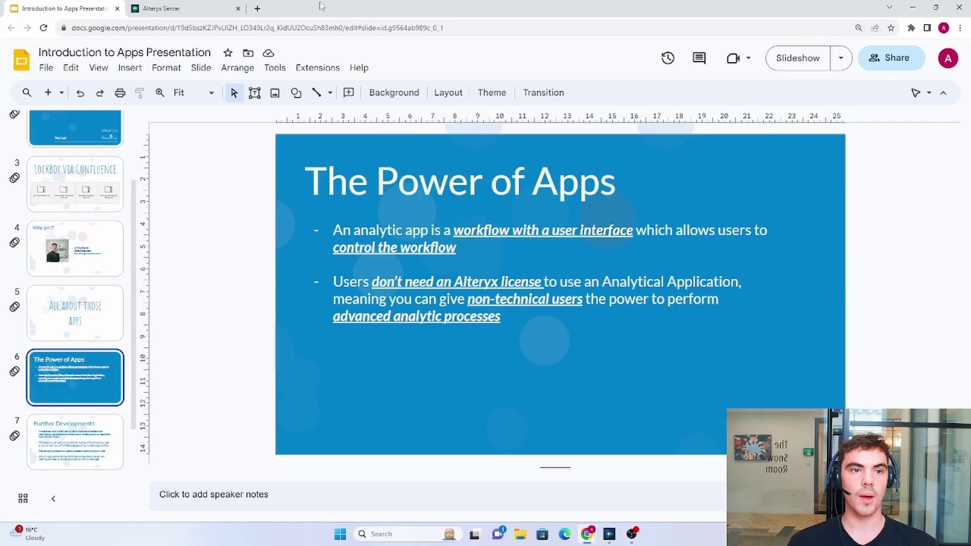
- Open Superstore Example APP (GS) in Alteryx Server and bring up its Run dialog
{"action": "left_click", "coordinate": [174, 8]}
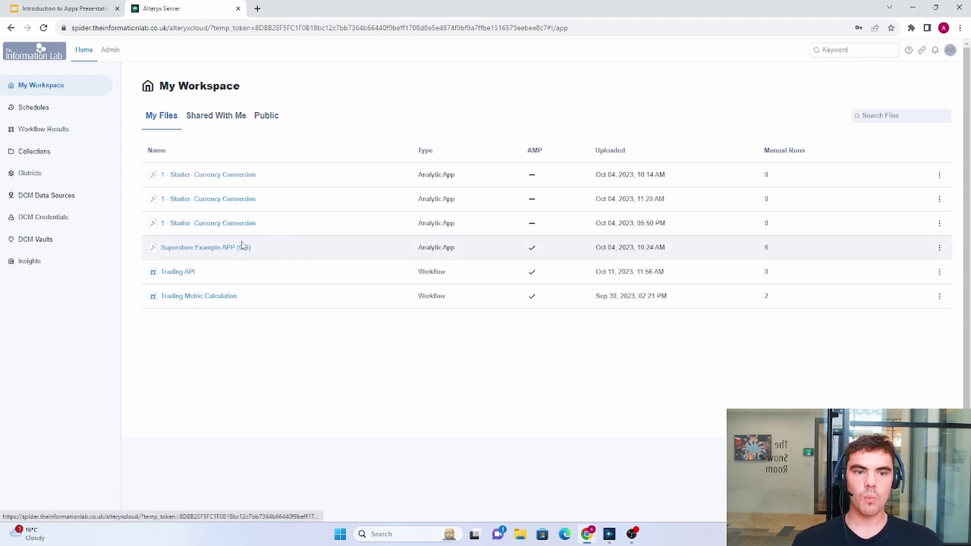
{"action": "left_click", "coordinate": [213, 247]}
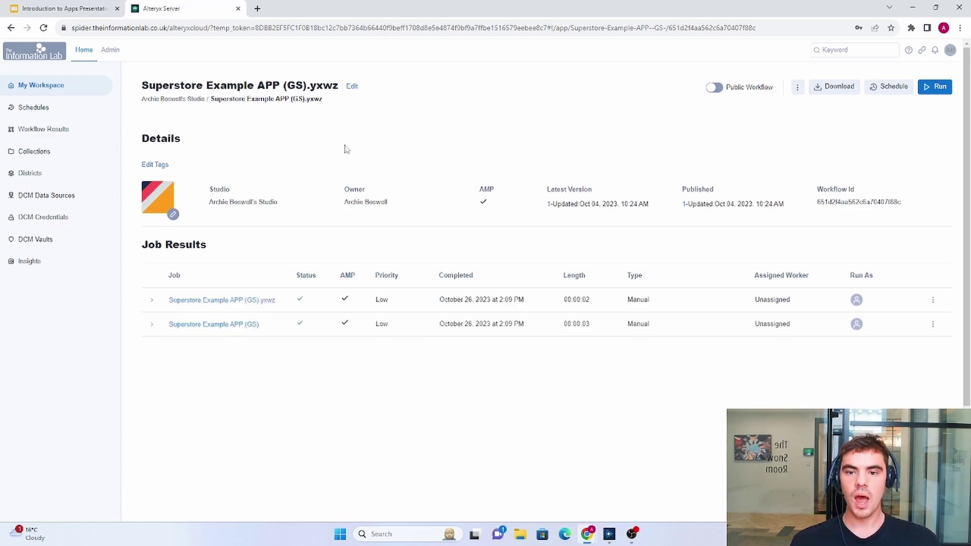
{"action": "left_click", "coordinate": [934, 93]}
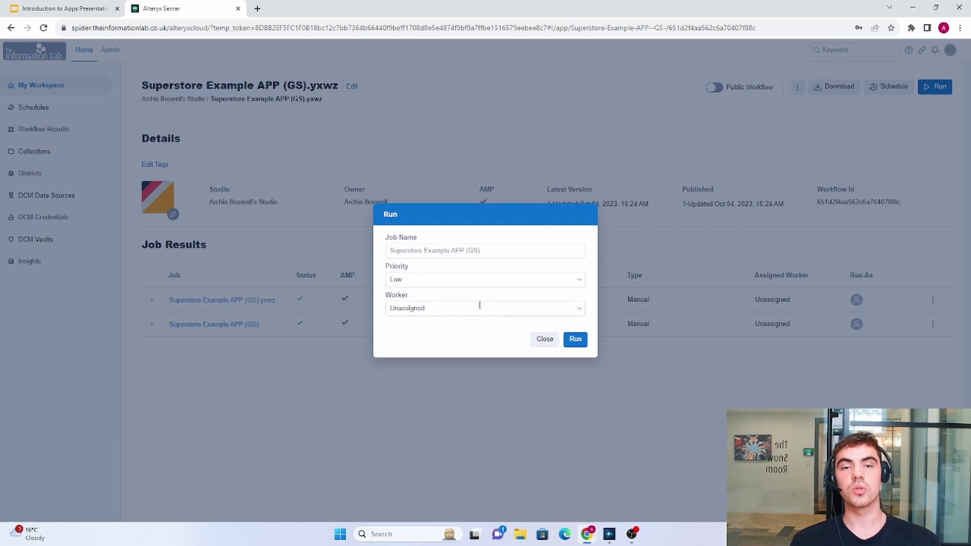
- Run the app for the Consumer segment with minimum sales 50 and Show Top N in Profit 3
{"action": "left_click", "coordinate": [574, 339]}
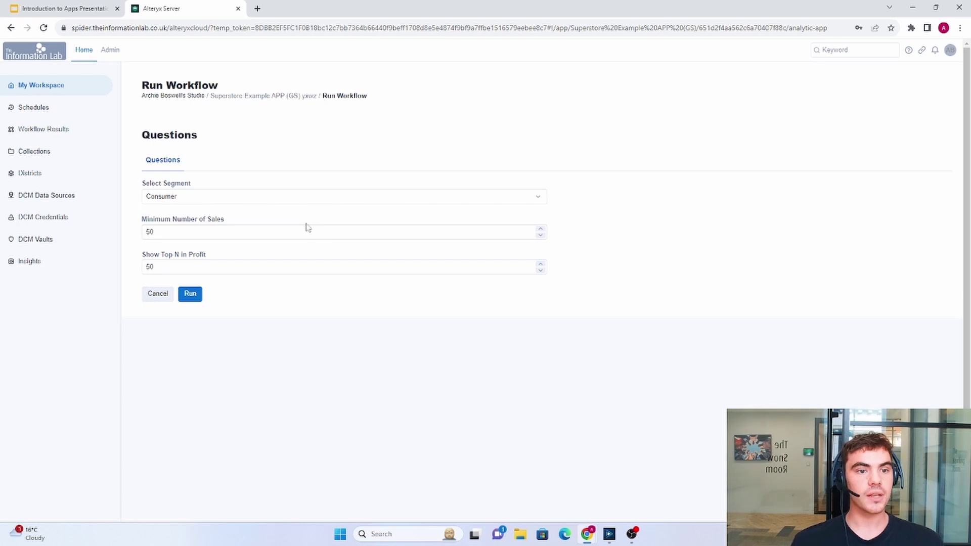
{"action": "left_click", "coordinate": [276, 196]}
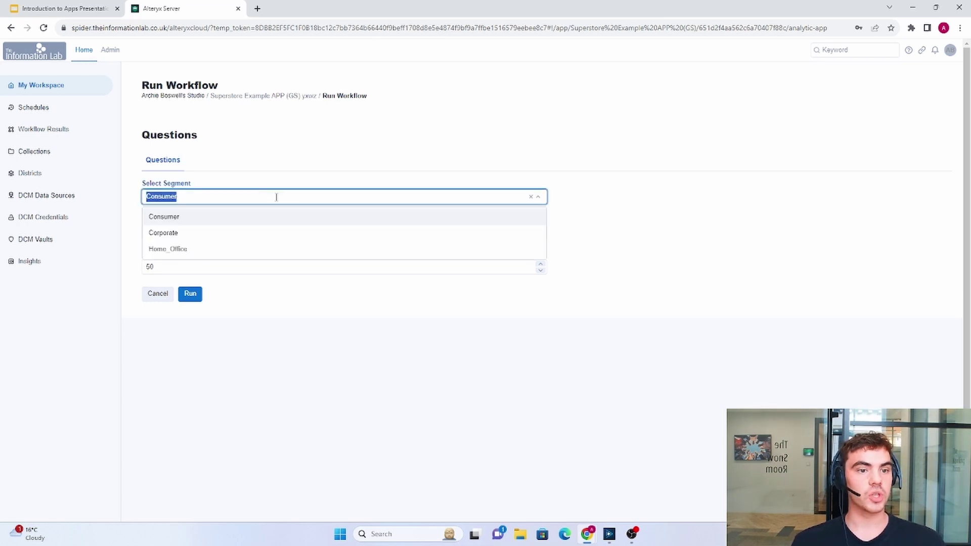
{"action": "left_click", "coordinate": [274, 180]}
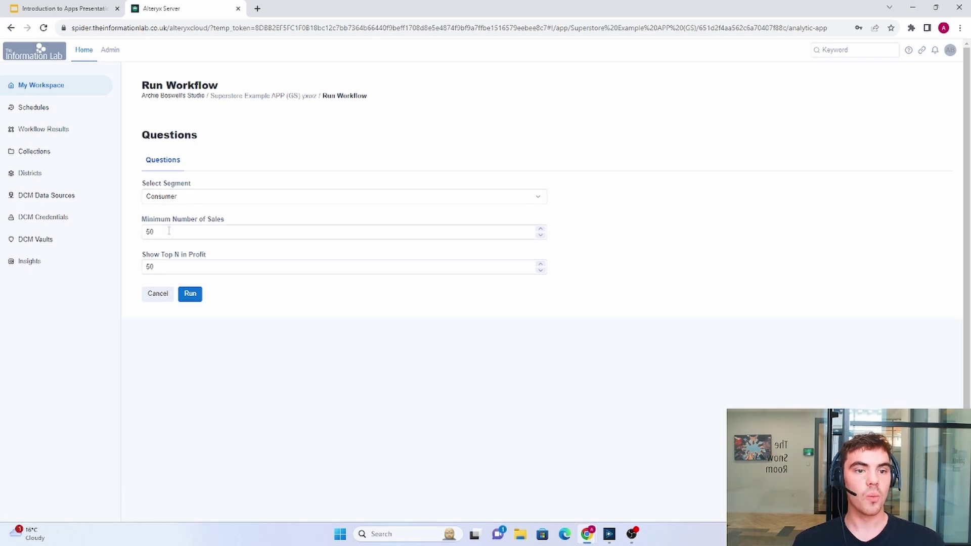
{"action": "left_click_drag", "start_coordinate": [166, 267], "coordinate": [134, 267]}
{"action": "type", "text": "5"}
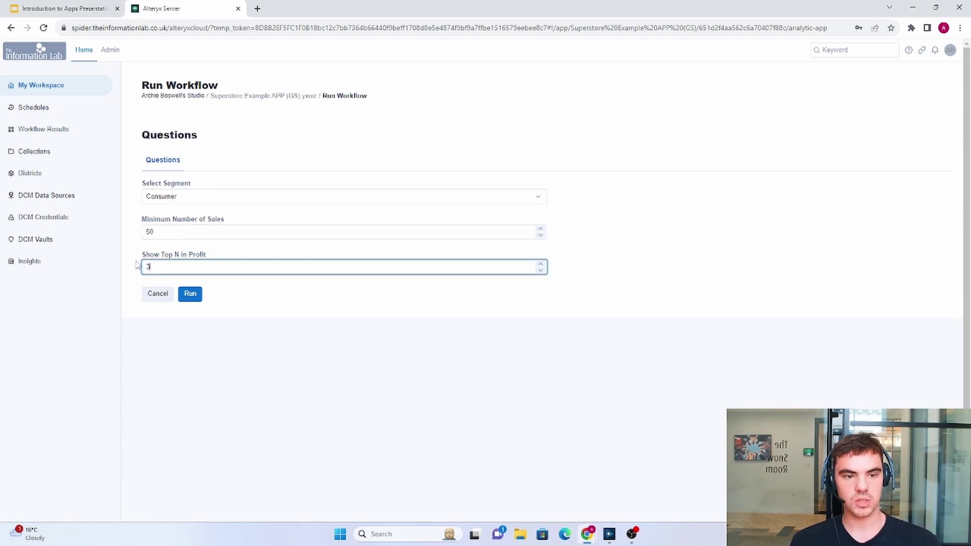
{"action": "left_click", "coordinate": [191, 294]}
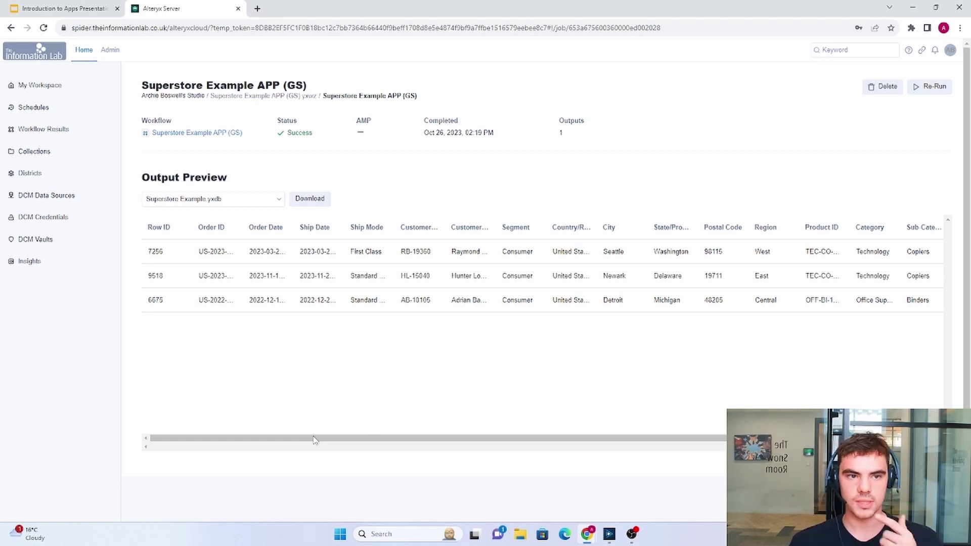
- Switch from Alteryx Server to the Superstore workflow open in Alteryx Designer
{"action": "key", "text": "alt+Tab"}
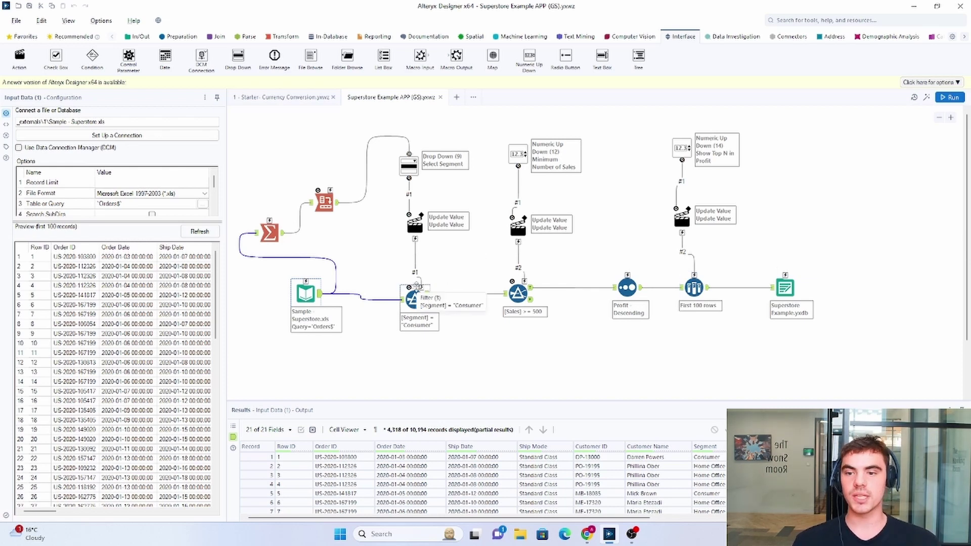
- Inspect the outputs of the Input Data, Consumer filter, Sales >= 500 filter and Profit-descending sort
{"action": "left_click_drag", "start_coordinate": [275, 272], "coordinate": [843, 338]}
{"action": "left_click", "coordinate": [837, 320]}
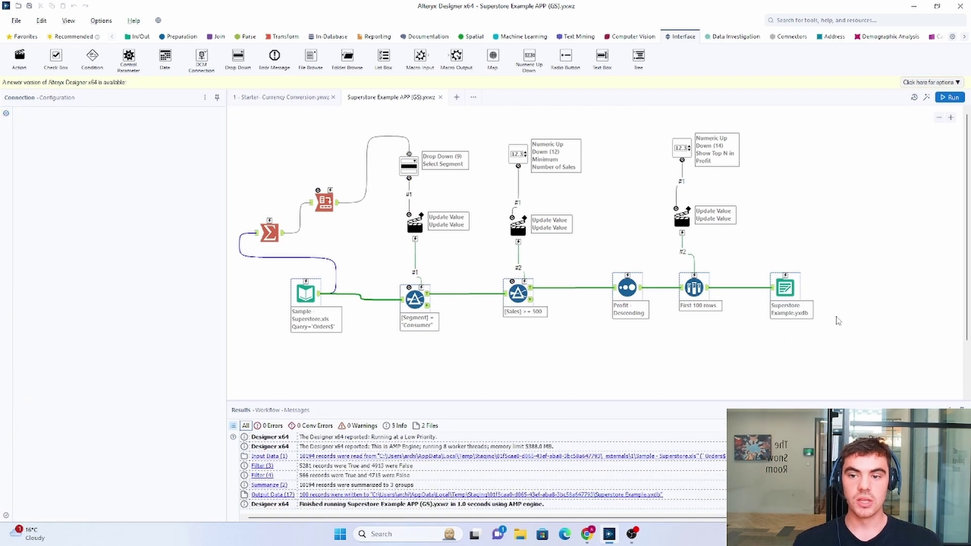
{"action": "left_click", "coordinate": [314, 301]}
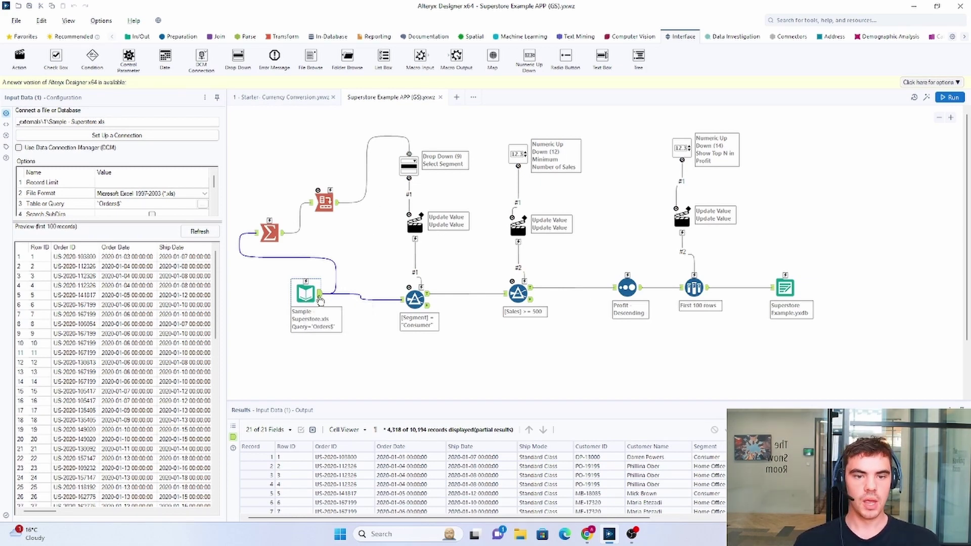
{"action": "left_click_drag", "start_coordinate": [367, 402], "coordinate": [367, 379]}
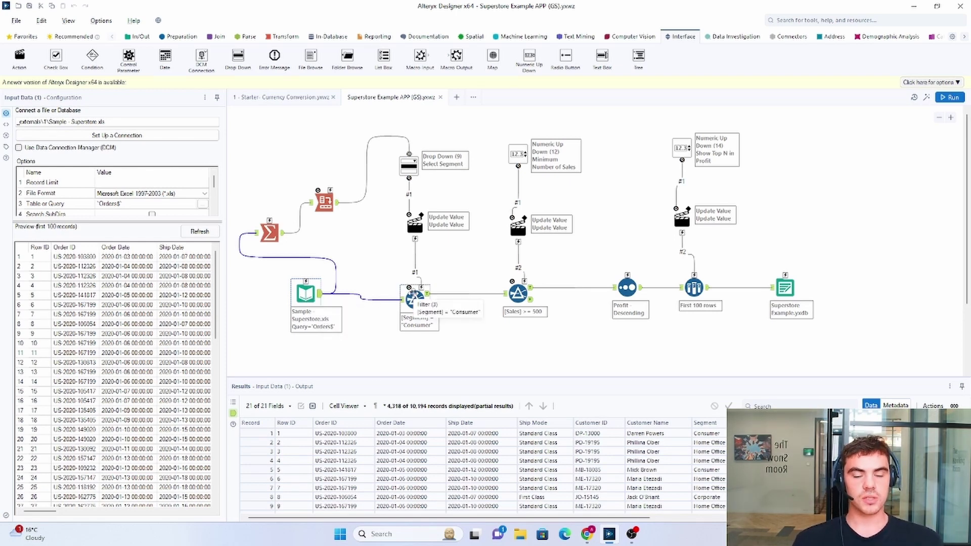
{"action": "left_click", "coordinate": [414, 298]}
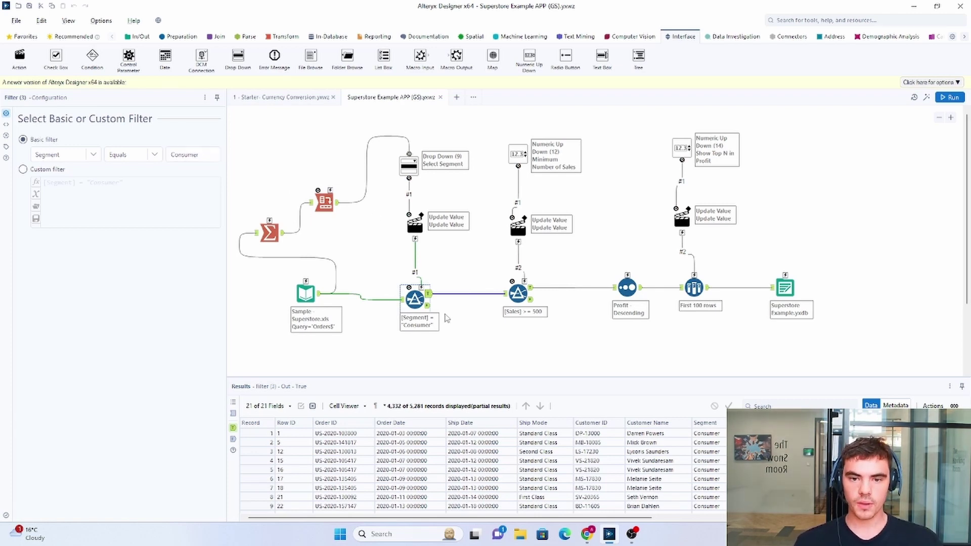
{"action": "left_click", "coordinate": [516, 292]}
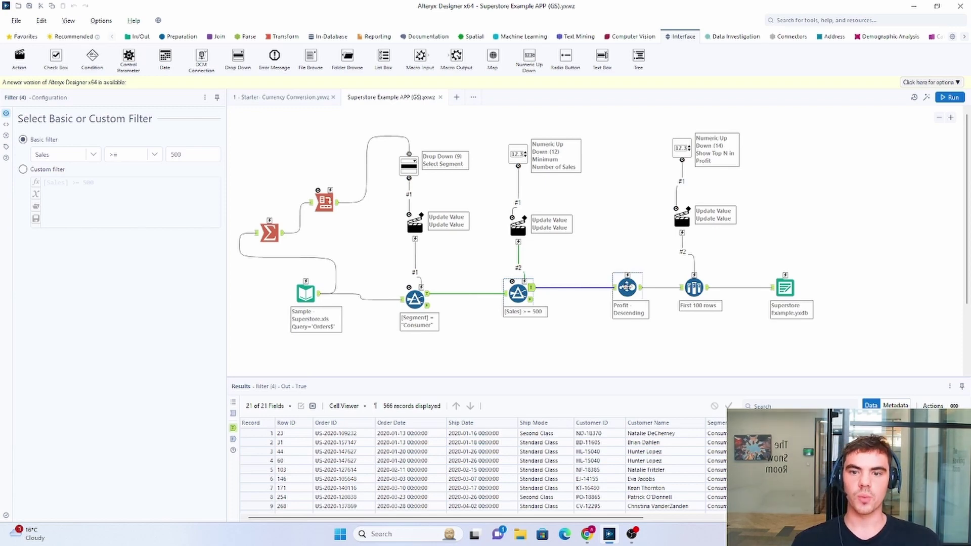
{"action": "left_click", "coordinate": [626, 287]}
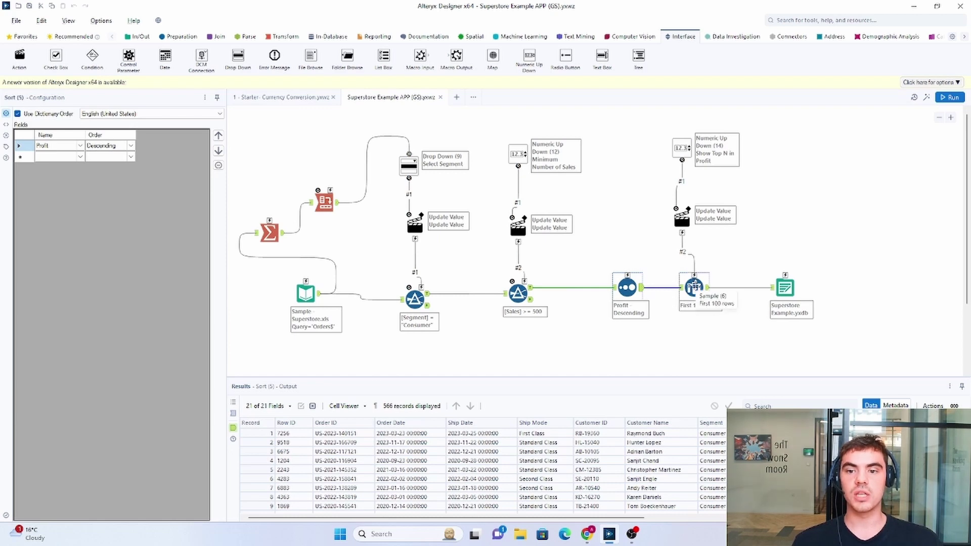
- Check the Sample tool's First N rows setting of 100, then select the question tools above it
{"action": "left_click", "coordinate": [696, 289]}
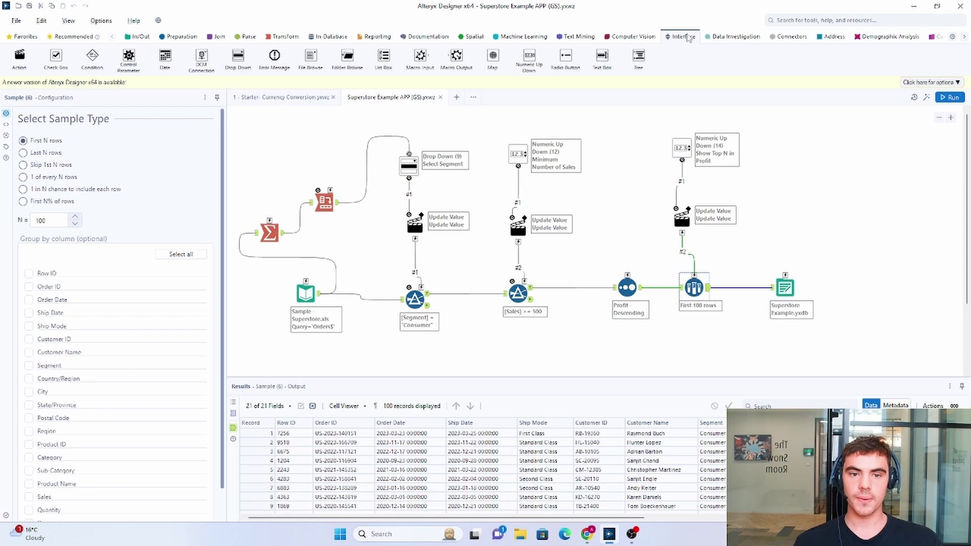
{"action": "left_click_drag", "start_coordinate": [393, 114], "coordinate": [387, 134]}
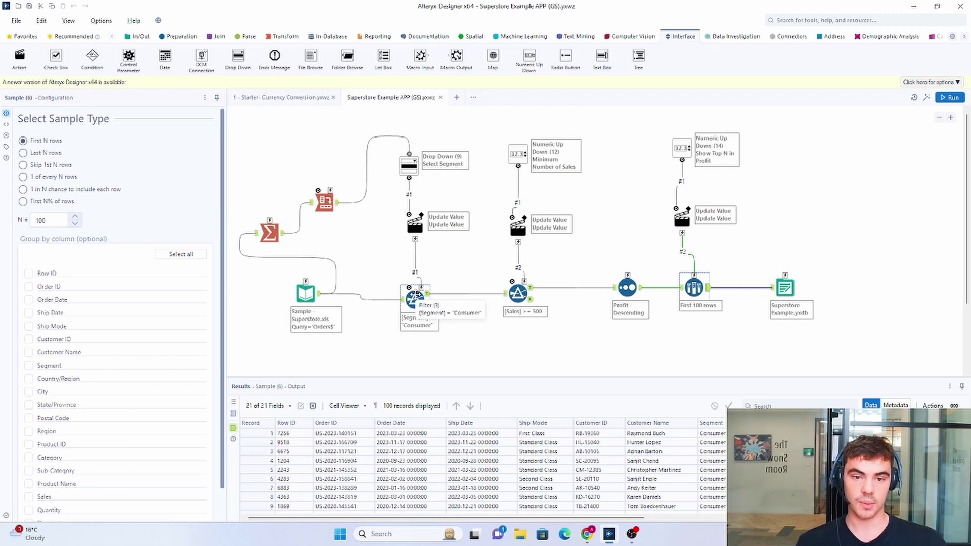
- Inspect the Select Segment question text and its Action updating the filter's 'Consumer' operand
{"action": "left_click", "coordinate": [414, 163]}
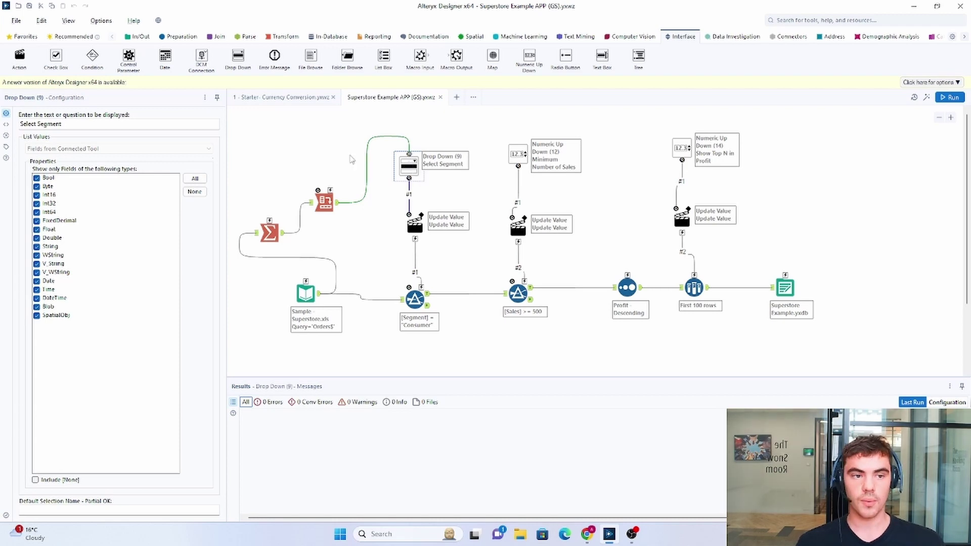
{"action": "triple_click", "coordinate": [105, 124]}
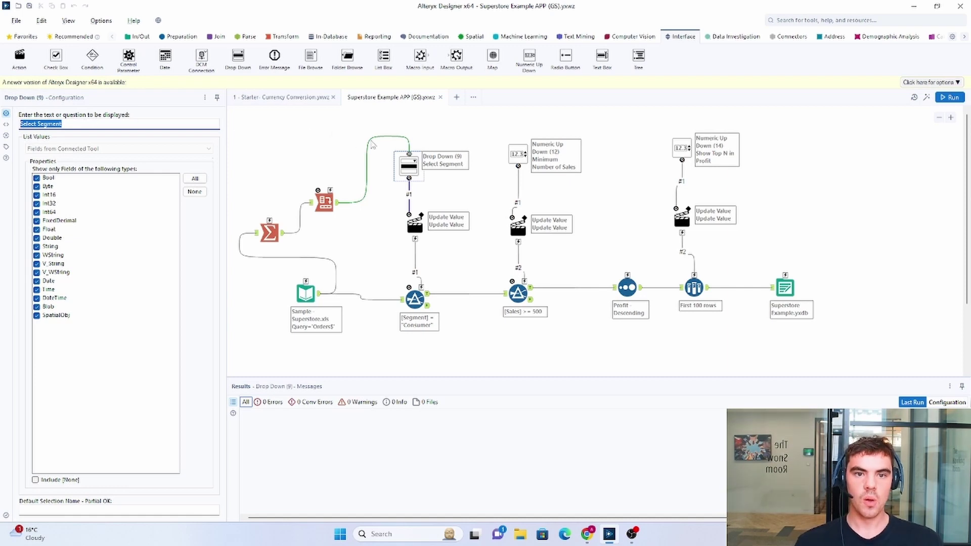
{"action": "left_click", "coordinate": [414, 224]}
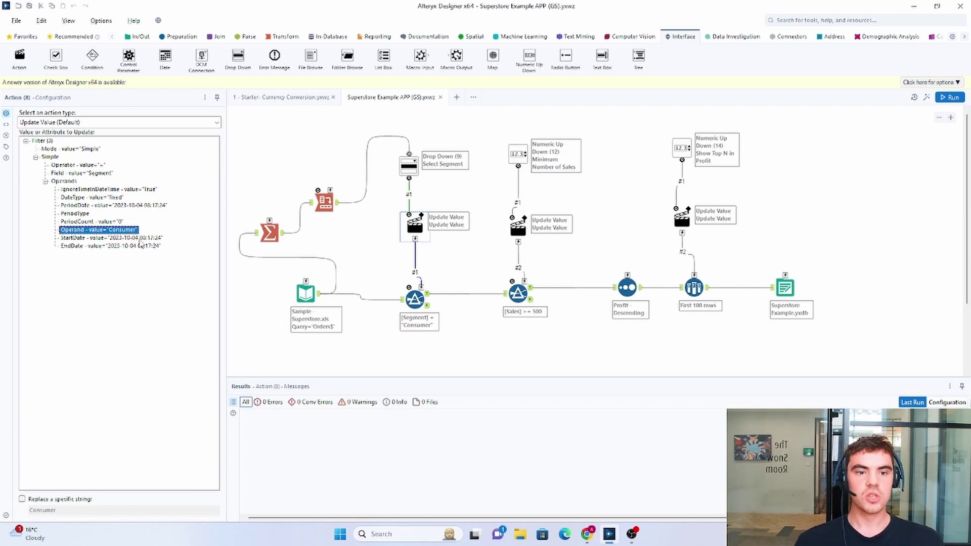
- Check the Summarize and Cross Tab per-segment record counts feeding the Select Segment drop-down
{"action": "left_click", "coordinate": [265, 229]}
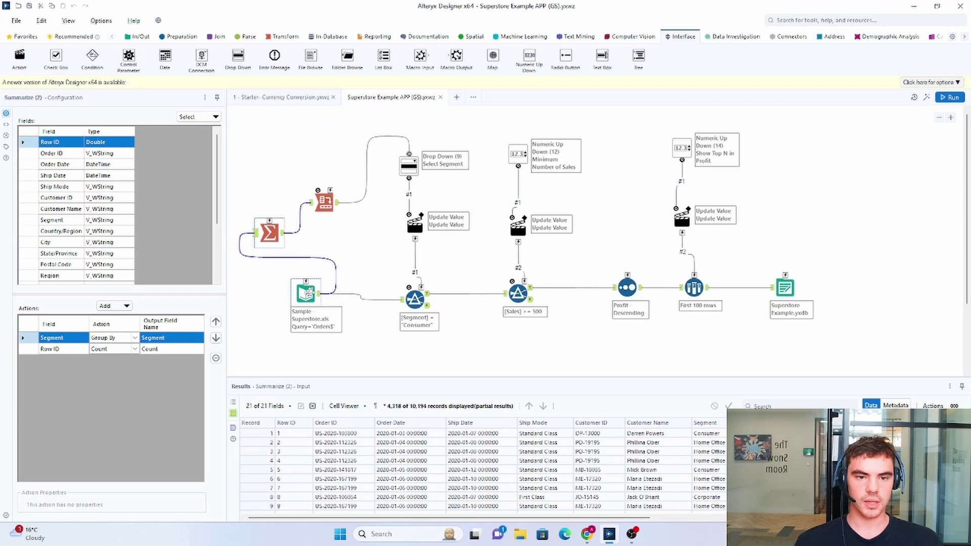
{"action": "left_click", "coordinate": [284, 236]}
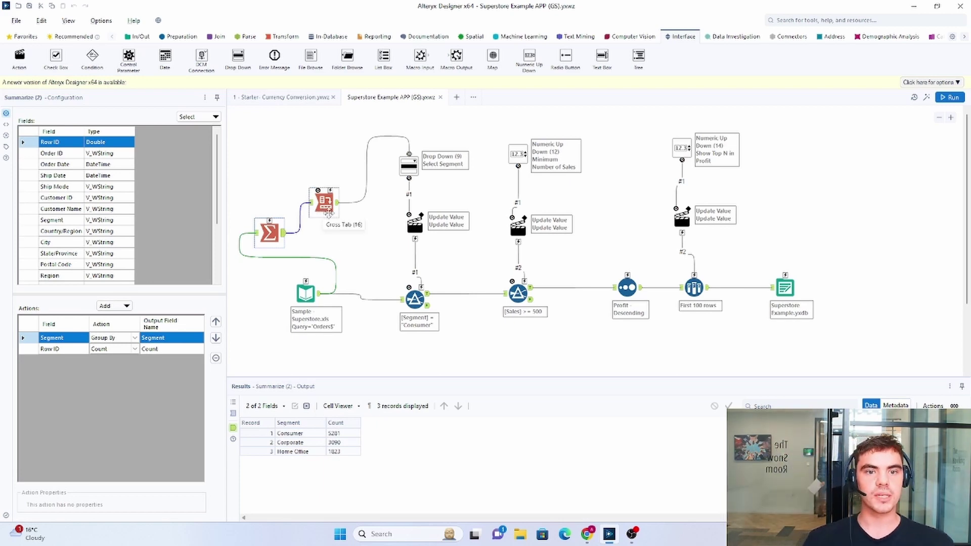
{"action": "left_click", "coordinate": [324, 208]}
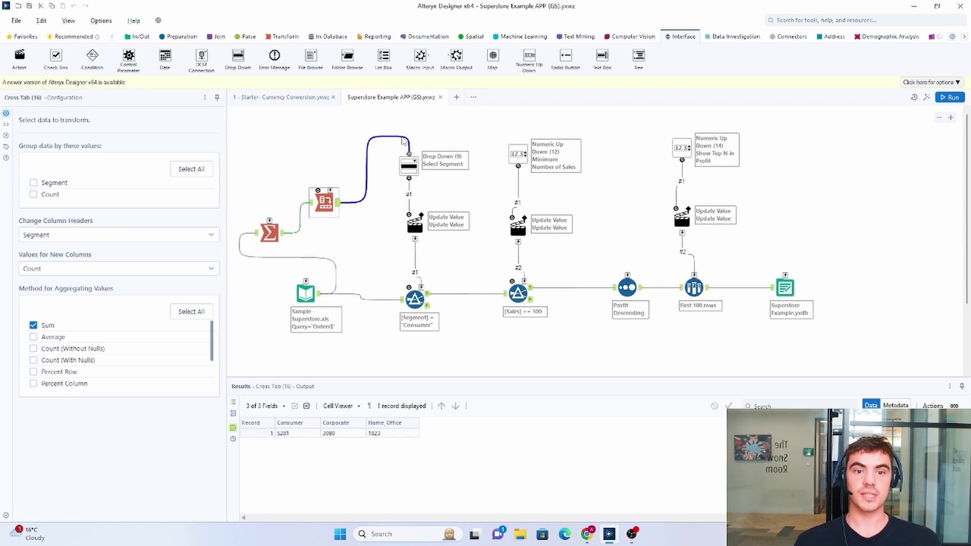
{"action": "left_click_drag", "start_coordinate": [407, 152], "coordinate": [409, 155]}
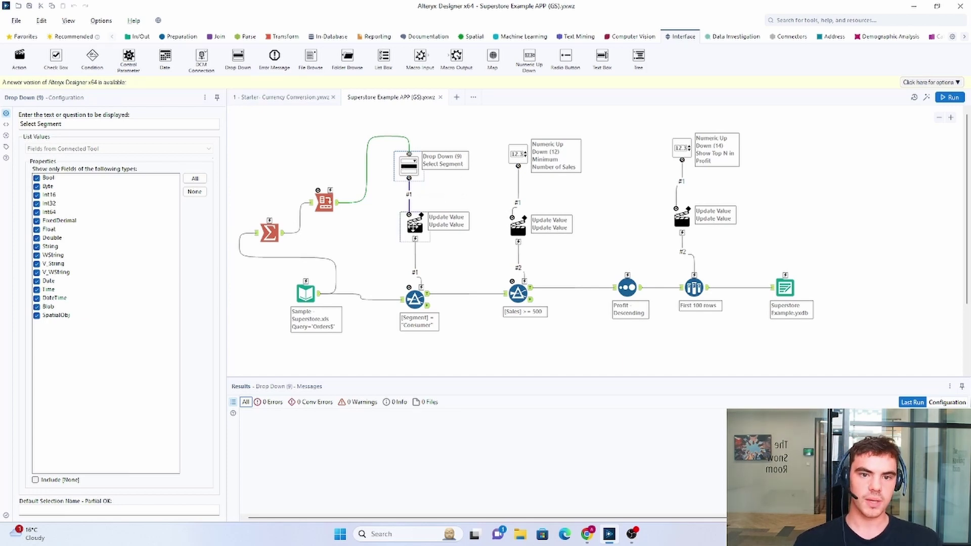
- Highlight 'Consumer' in the Segment filter, then view the 0–1000 Minimum Number of Sales question
{"action": "left_click", "coordinate": [415, 299]}
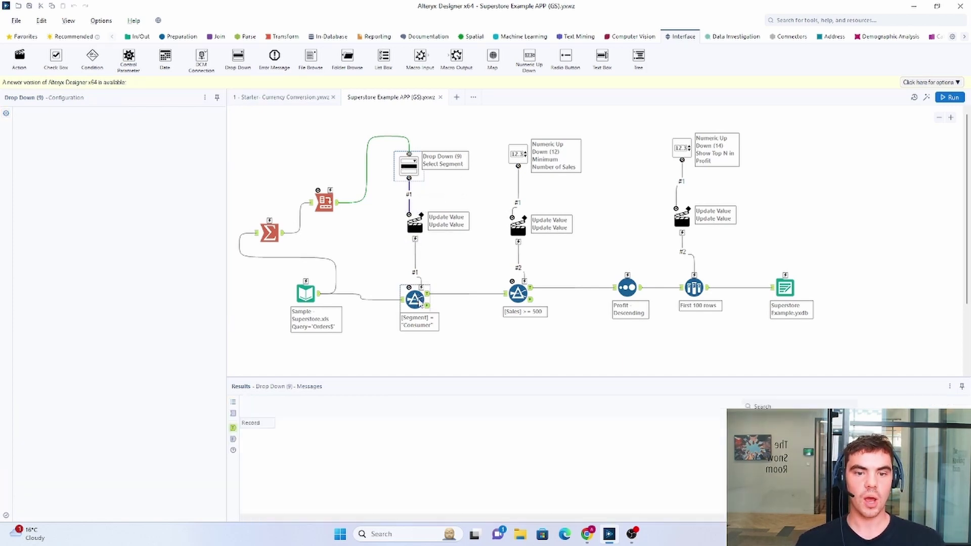
{"action": "left_click", "coordinate": [191, 155]}
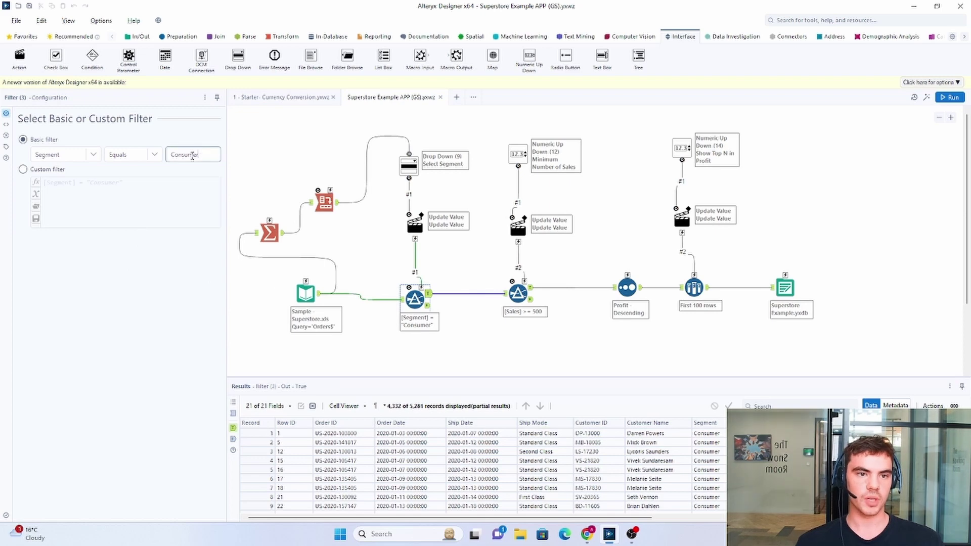
{"action": "double_click", "coordinate": [191, 155]}
{"action": "left_click", "coordinate": [203, 151]}
{"action": "left_click_drag", "start_coordinate": [205, 155], "coordinate": [168, 154]}
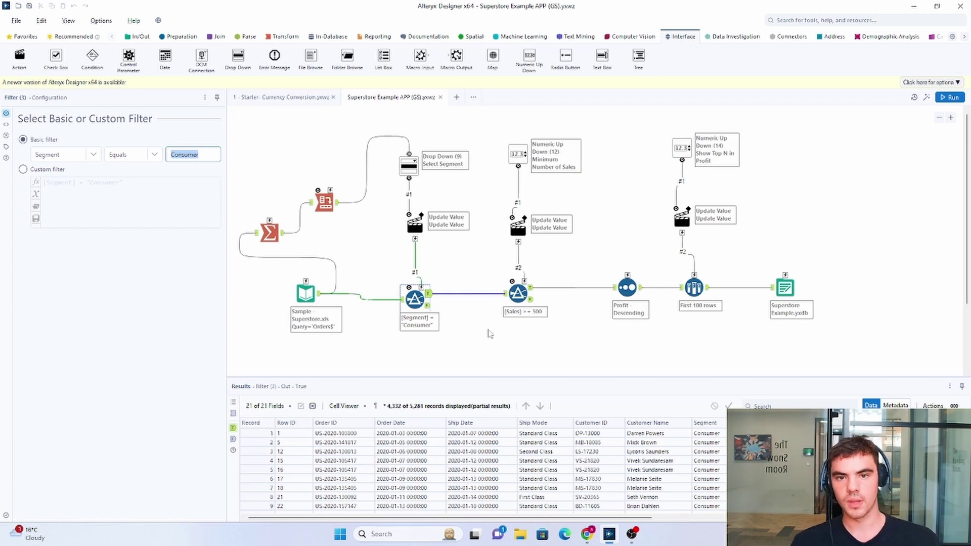
{"action": "left_click", "coordinate": [517, 153]}
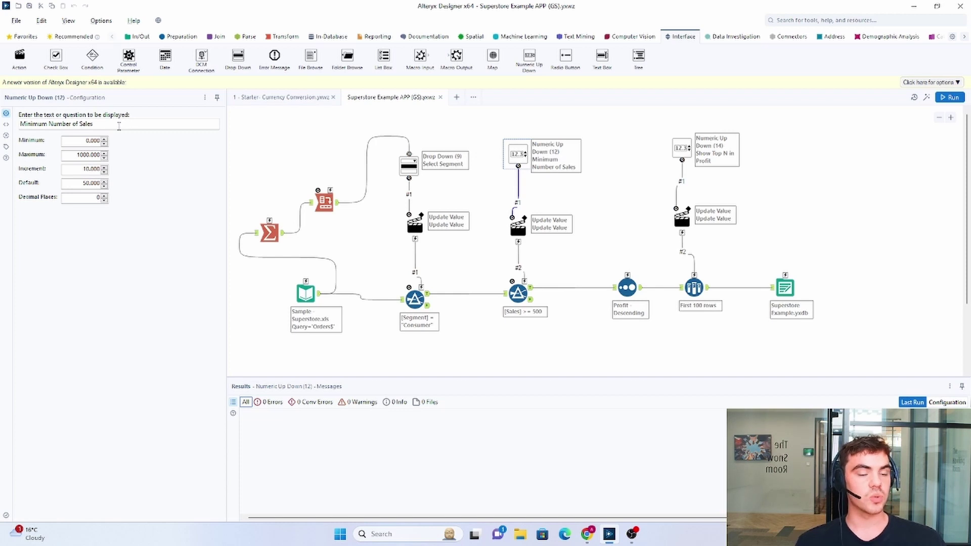
- Trace the Minimum Number of Sales prompt through its Action to the Sales >= 500 filter
{"action": "left_click", "coordinate": [119, 126]}
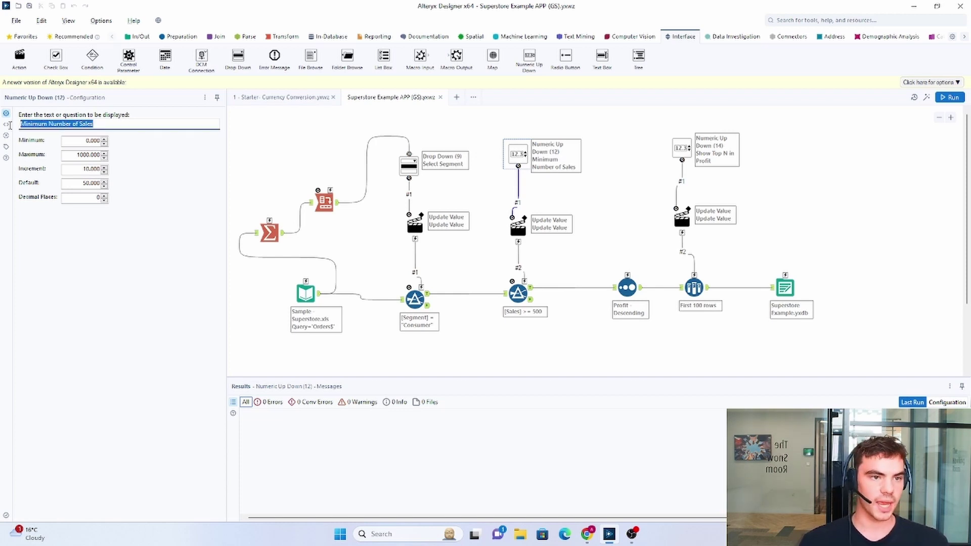
{"action": "left_click", "coordinate": [122, 124]}
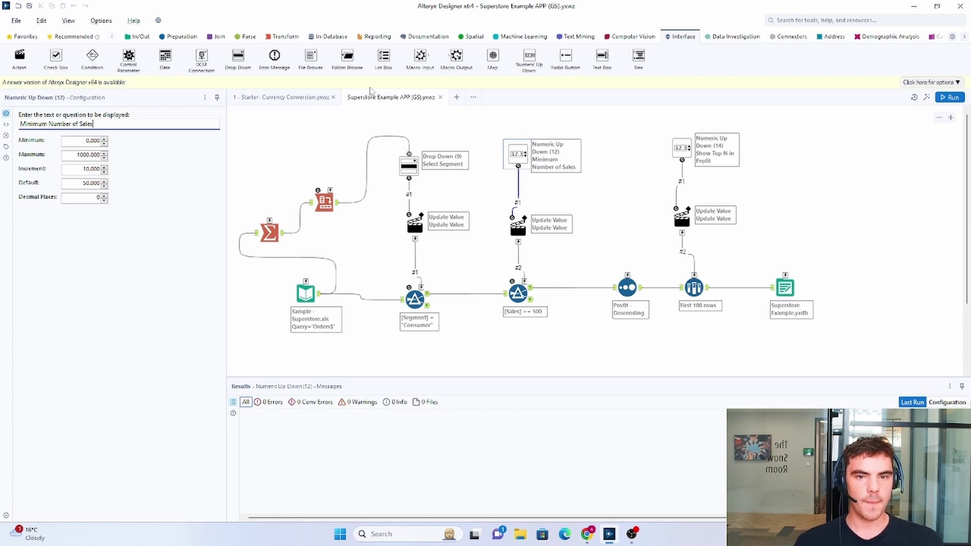
{"action": "left_click", "coordinate": [518, 219]}
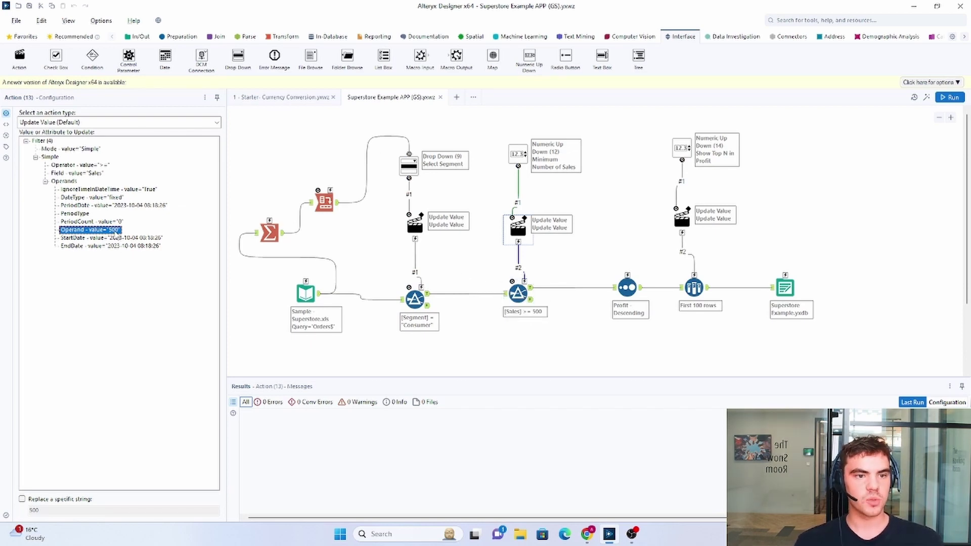
{"action": "left_click", "coordinate": [516, 293]}
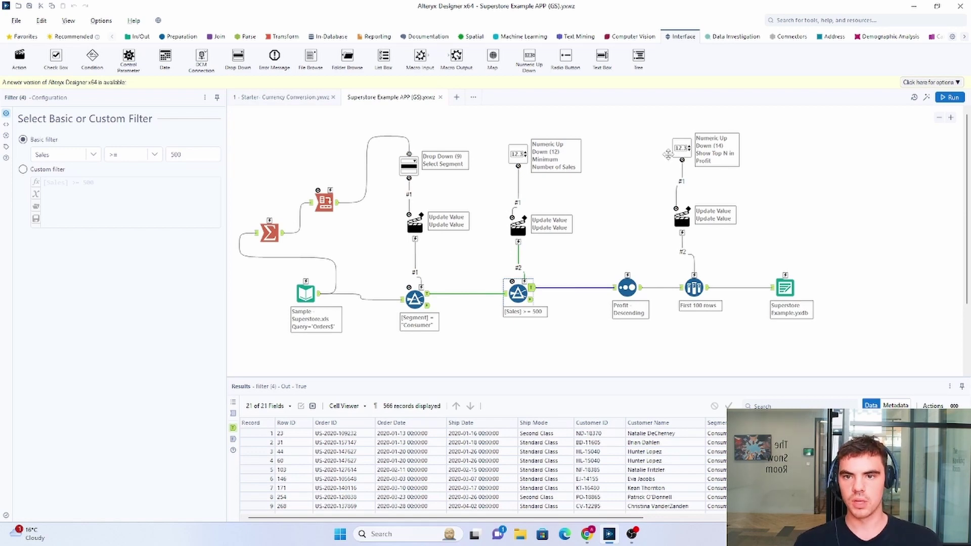
- View the Show Top N in Profit question and its Action updating the Sample's N of 100
{"action": "left_click", "coordinate": [681, 150]}
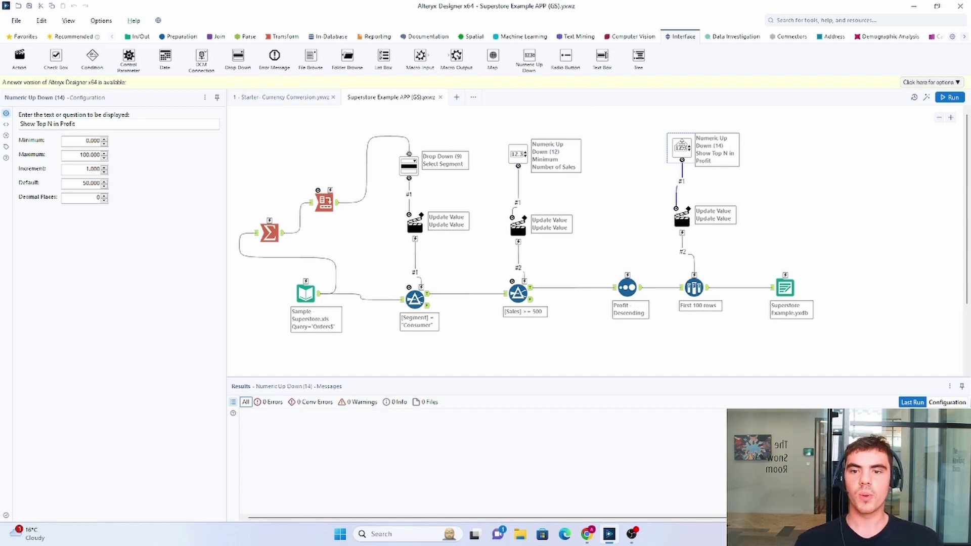
{"action": "left_click", "coordinate": [682, 217]}
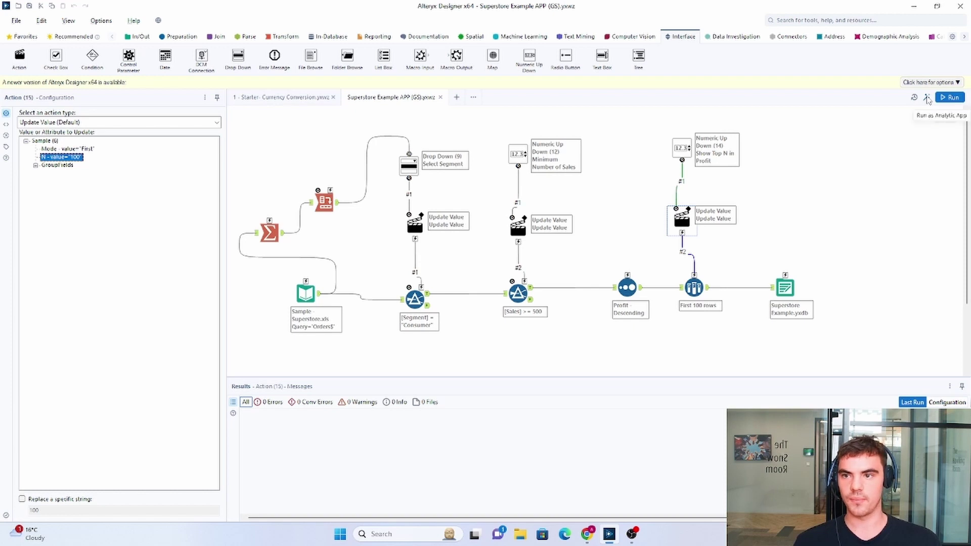
- Launch the workflow as an analytic app and choose the Corporate segment
{"action": "left_click", "coordinate": [689, 368]}
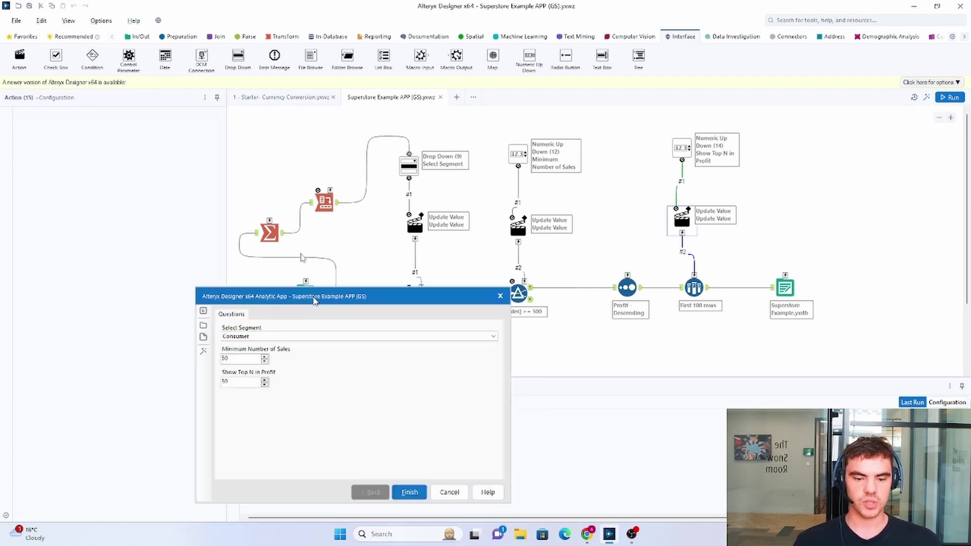
{"action": "left_click_drag", "start_coordinate": [313, 294], "coordinate": [169, 154]}
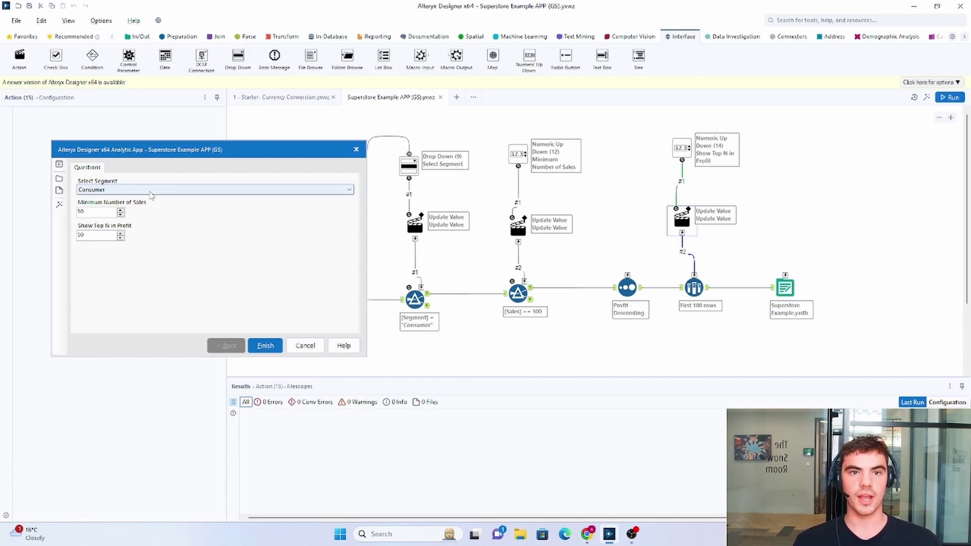
{"action": "left_click", "coordinate": [150, 191]}
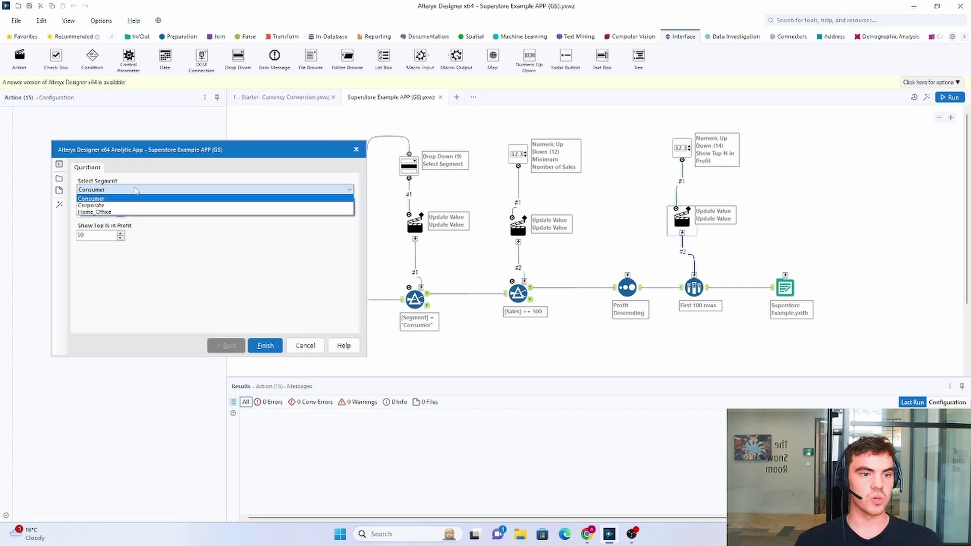
{"action": "left_click", "coordinate": [92, 206]}
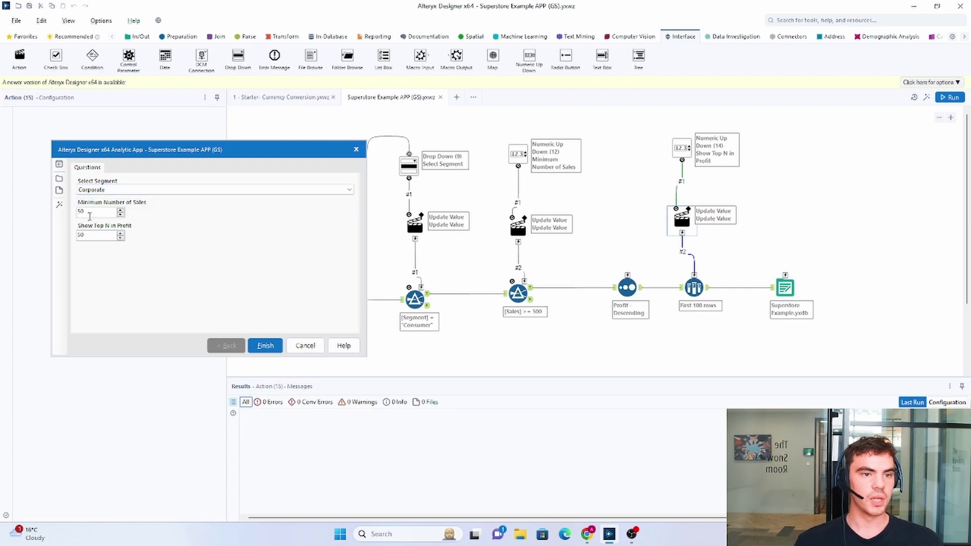
- Set minimum sales to 10 and Show Top N in Profit to 1, then run and dismiss the results
{"action": "left_click_drag", "start_coordinate": [106, 213], "coordinate": [75, 214]}
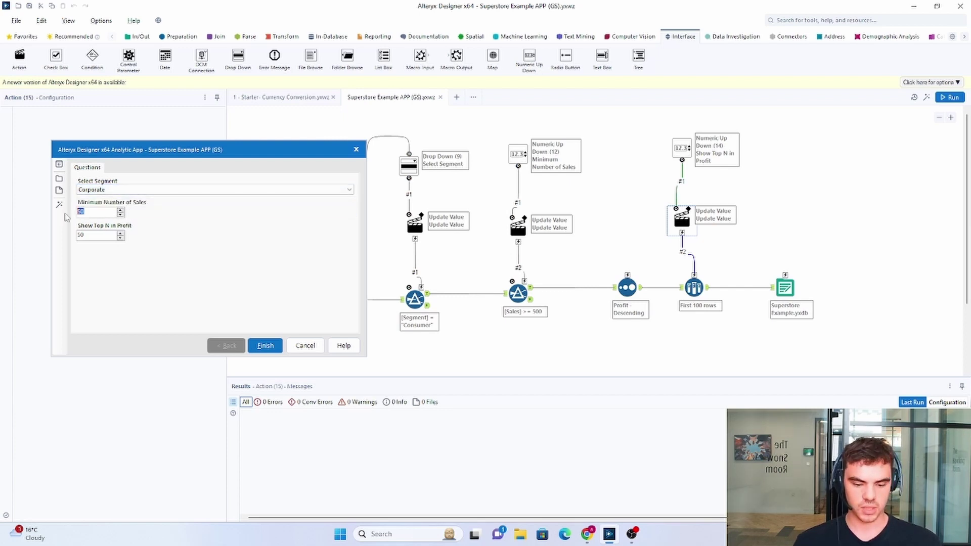
{"action": "type", "text": "10"}
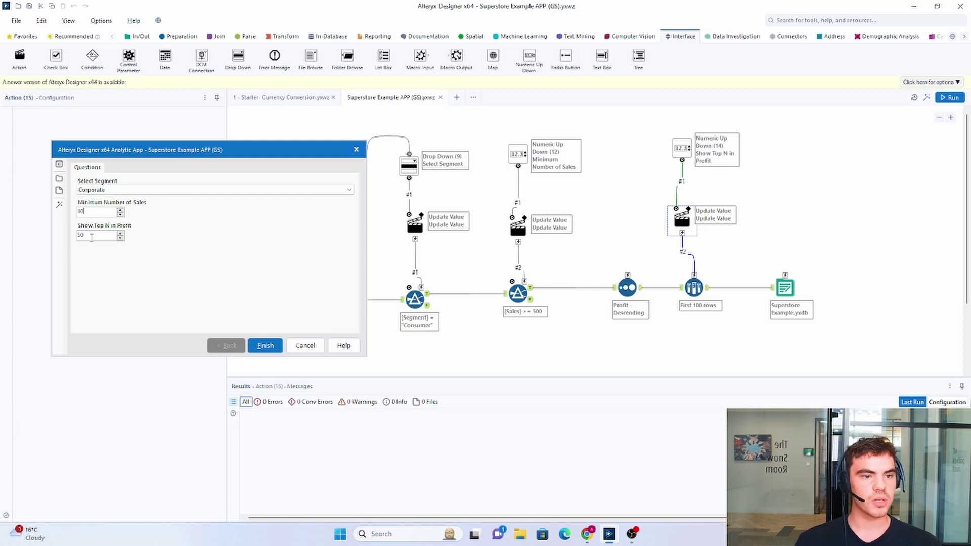
{"action": "key", "text": "Tab"}
{"action": "type", "text": "1"}
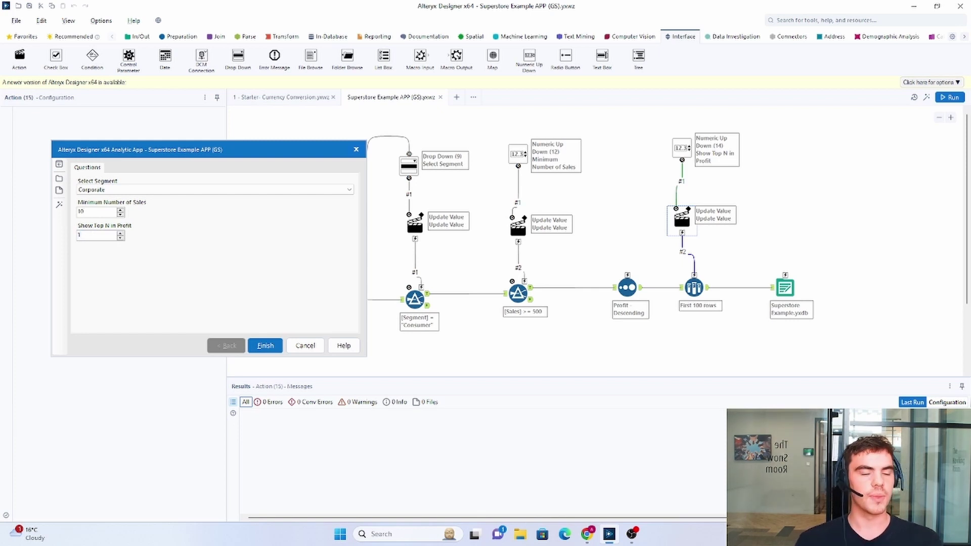
{"action": "left_click", "coordinate": [267, 346]}
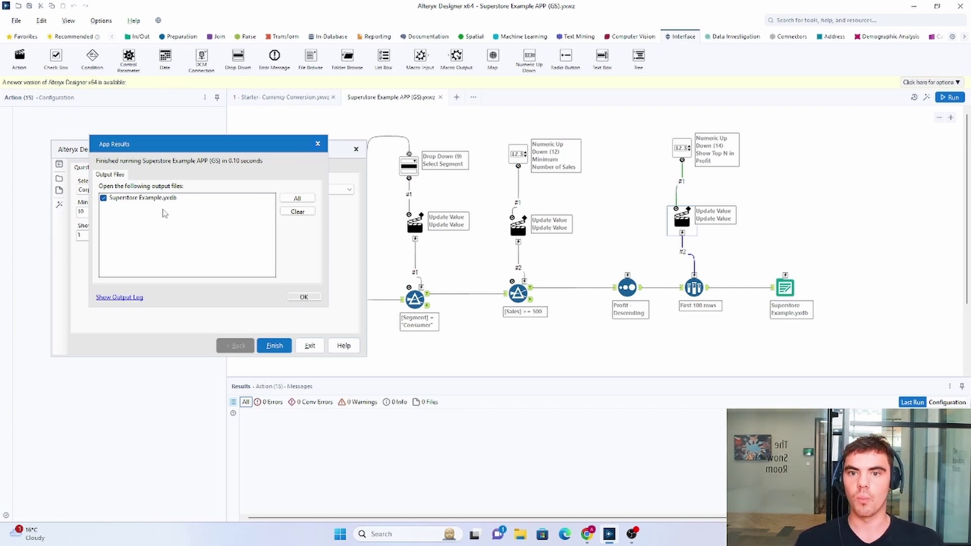
{"action": "left_click", "coordinate": [317, 144]}
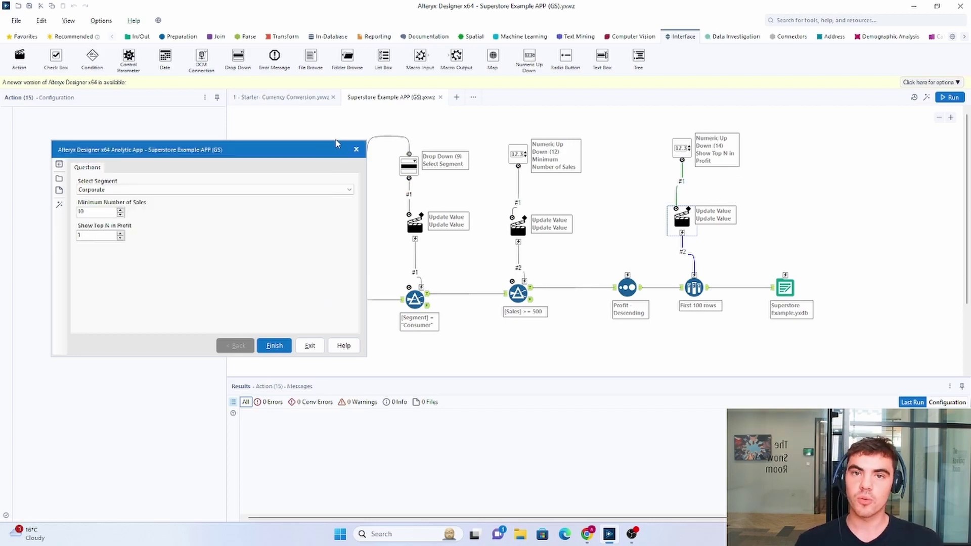